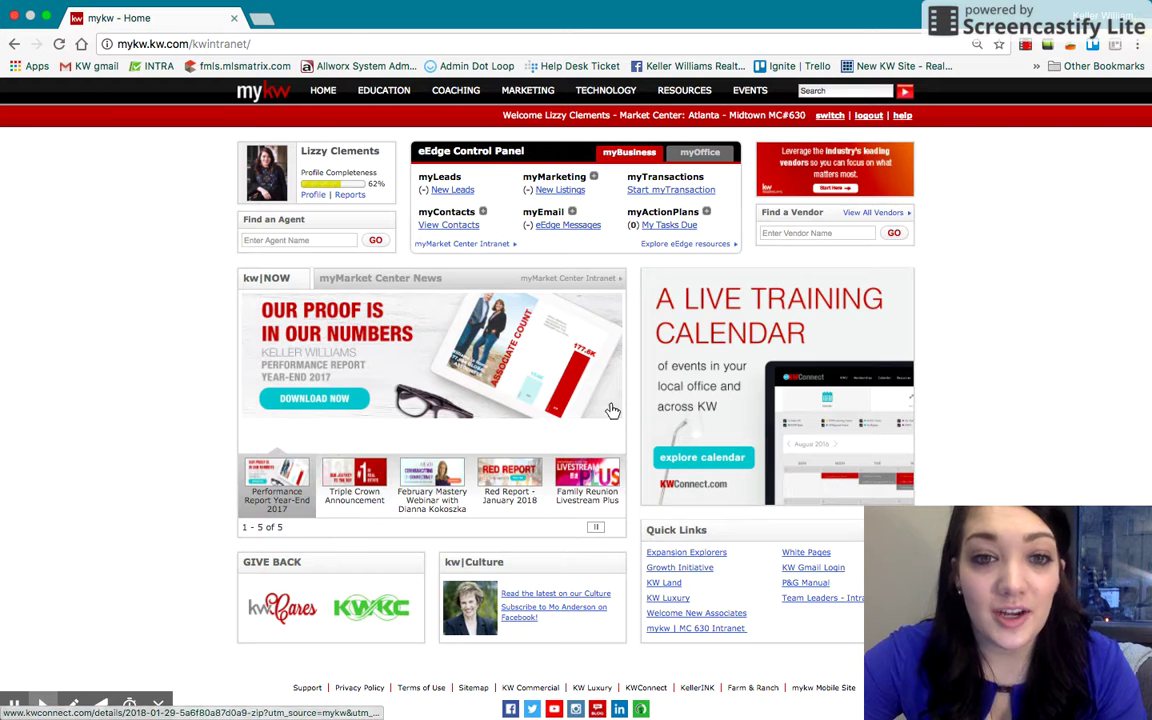
Open the contacts list from the eEdge Control Panel's myContacts section
{"action": "left_click", "coordinate": [485, 214]}
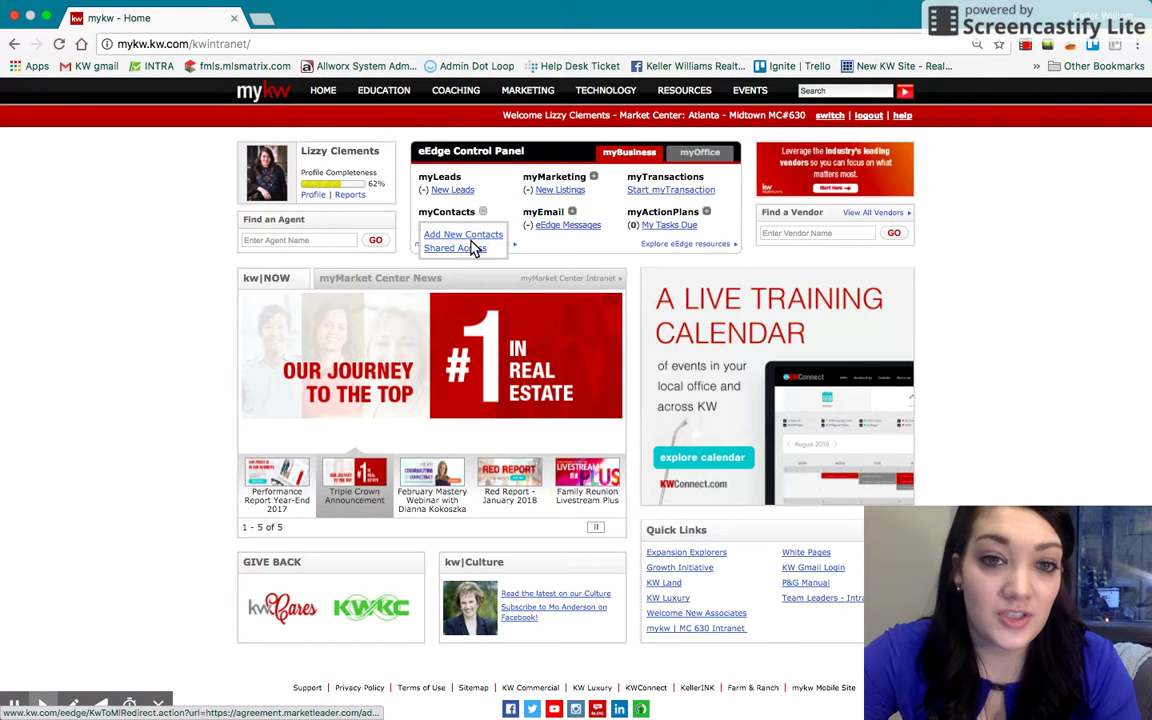
{"action": "left_click", "coordinate": [592, 178]}
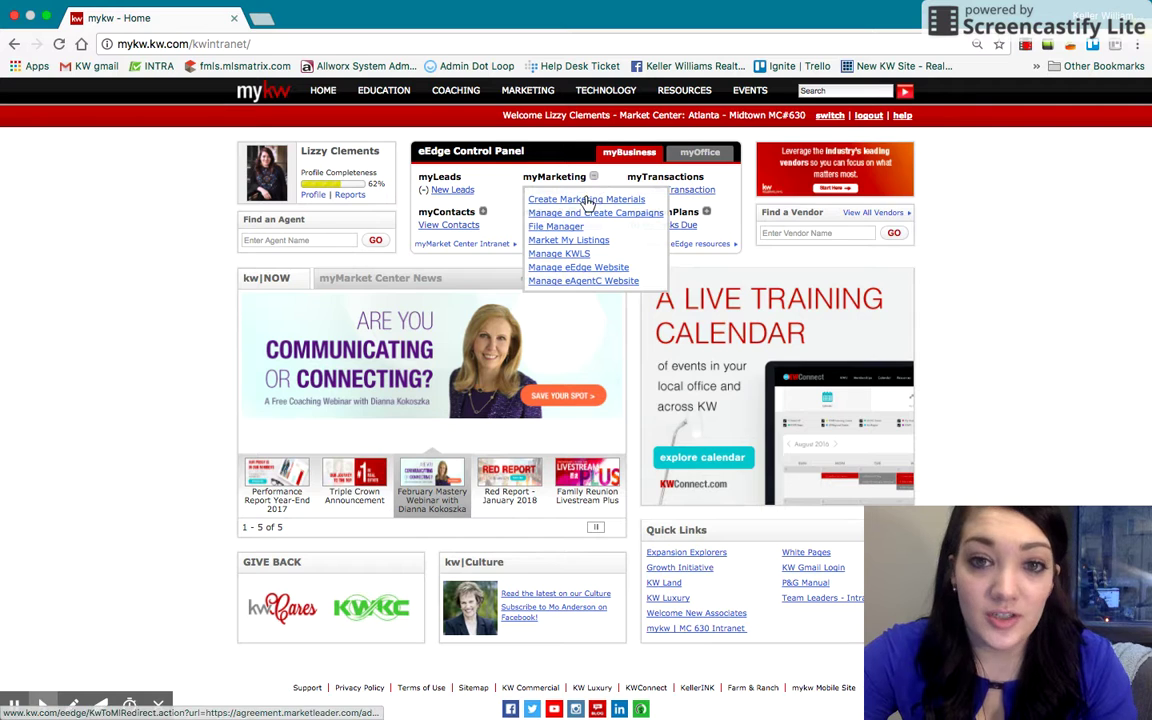
{"action": "left_click", "coordinate": [494, 182]}
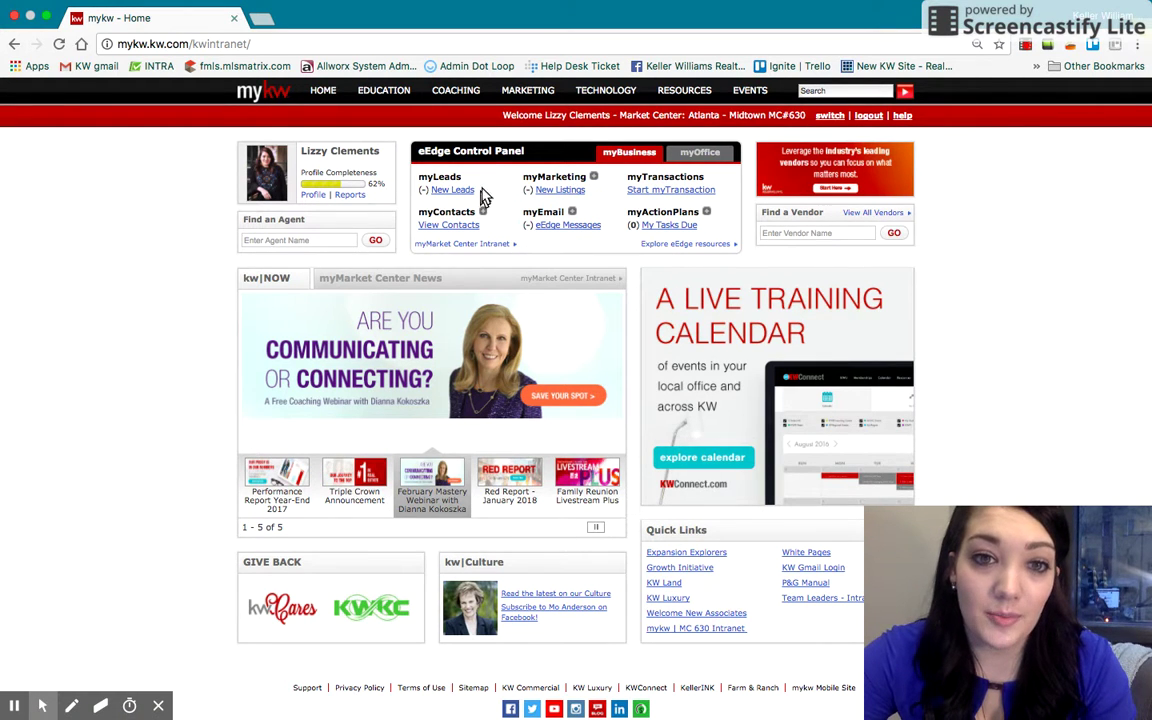
{"action": "left_click", "coordinate": [450, 226]}
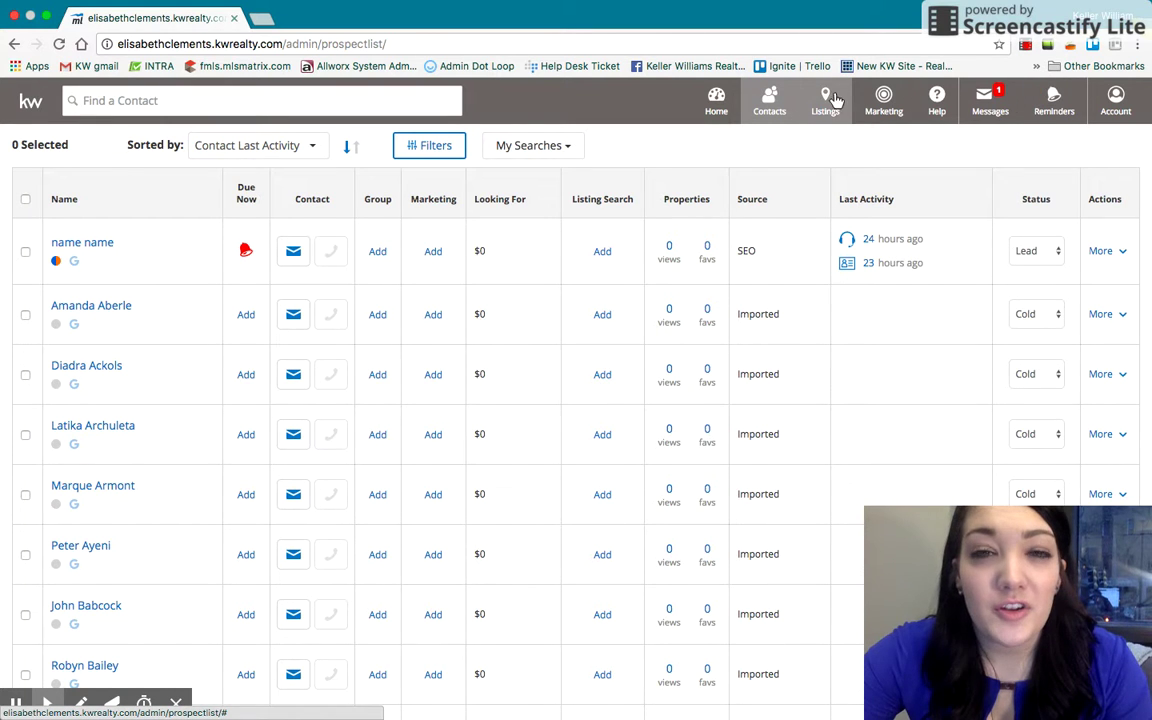
Start a new contact record and set its status to Hot
{"action": "left_click", "coordinate": [769, 112]}
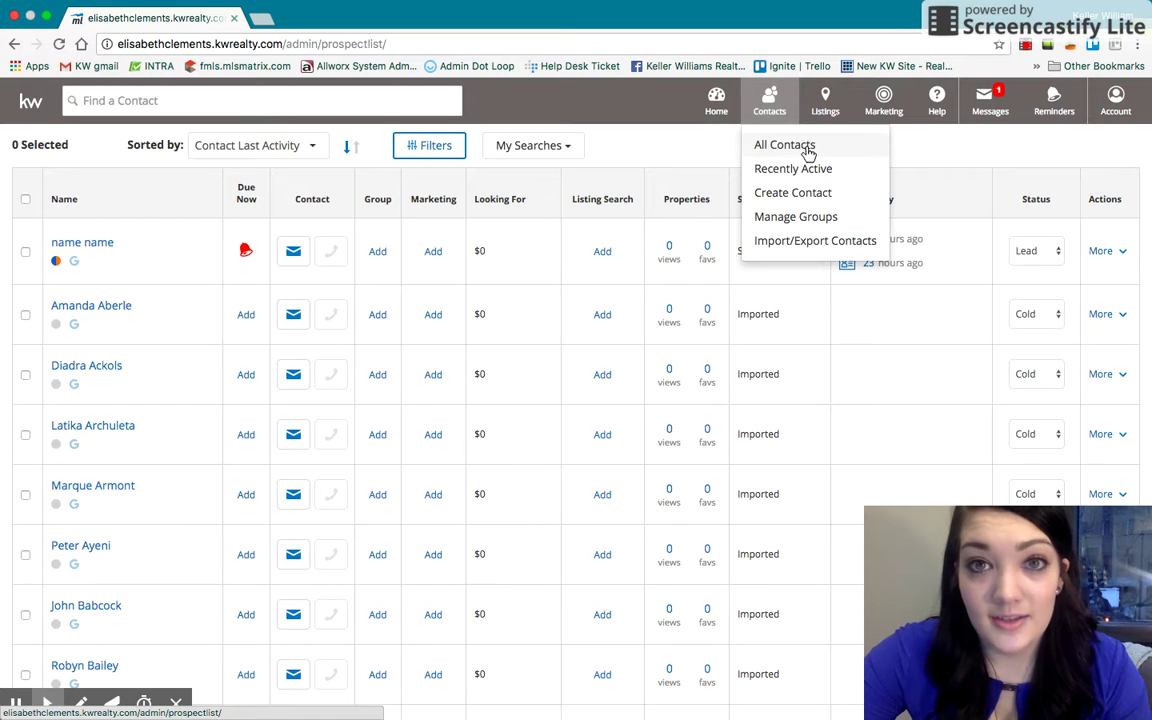
{"action": "left_click", "coordinate": [807, 200]}
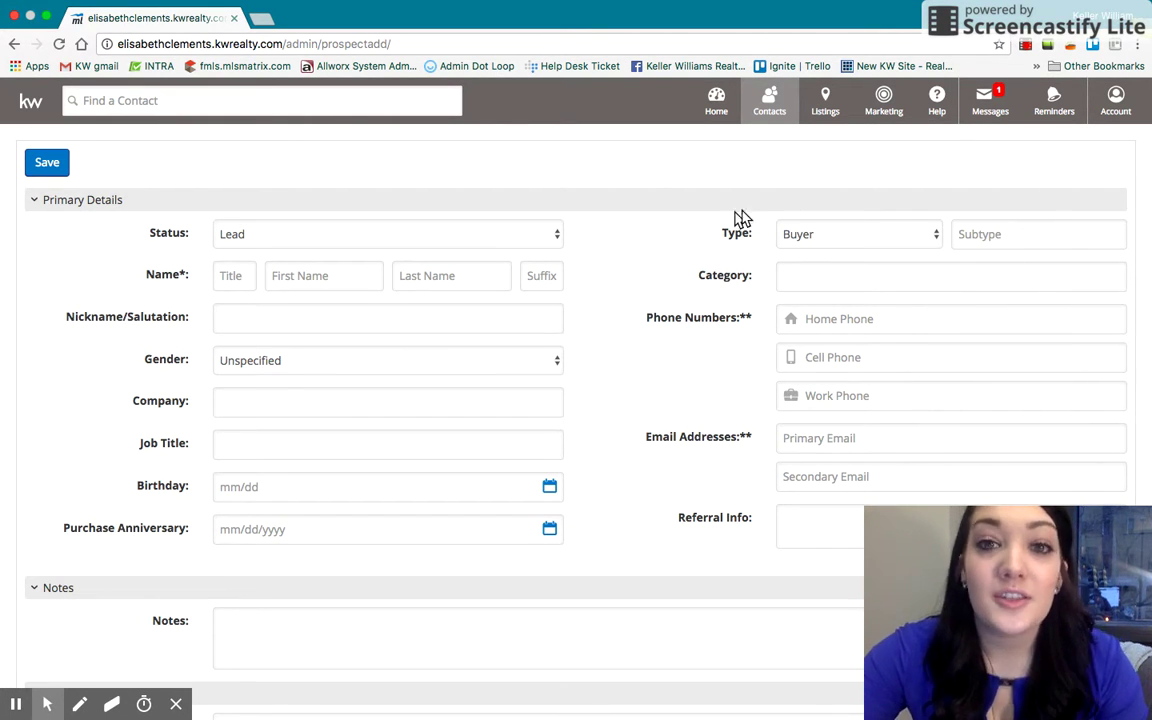
{"action": "left_click", "coordinate": [306, 233]}
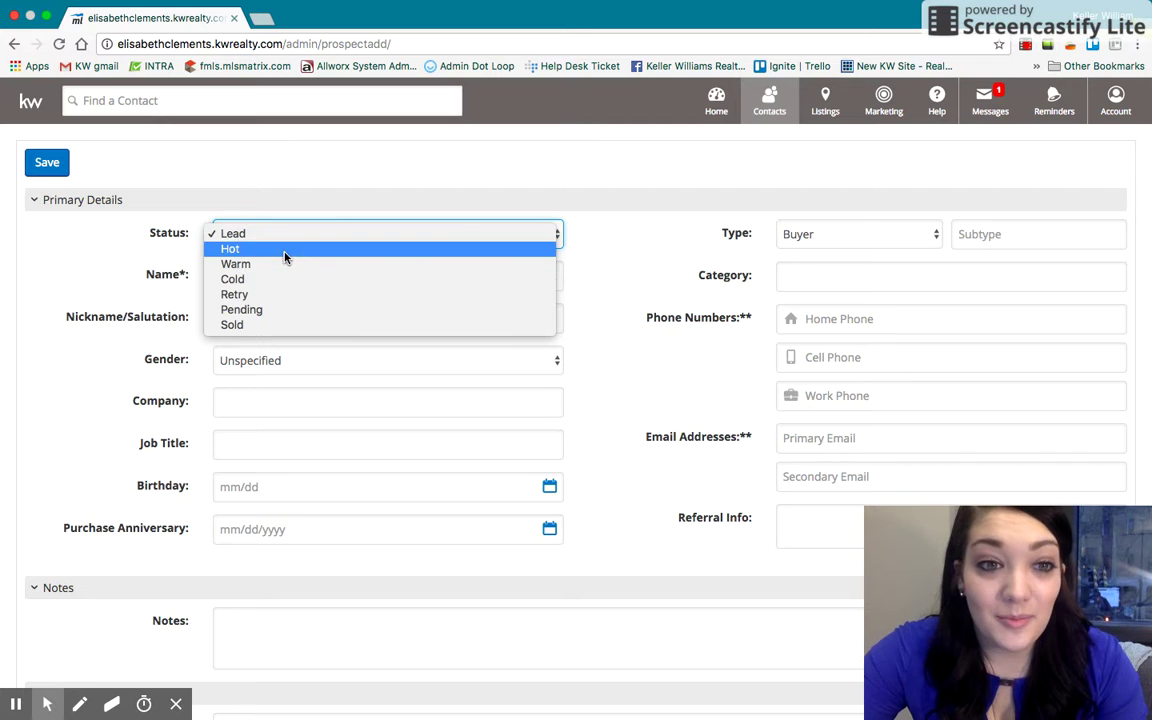
{"action": "left_click", "coordinate": [281, 257]}
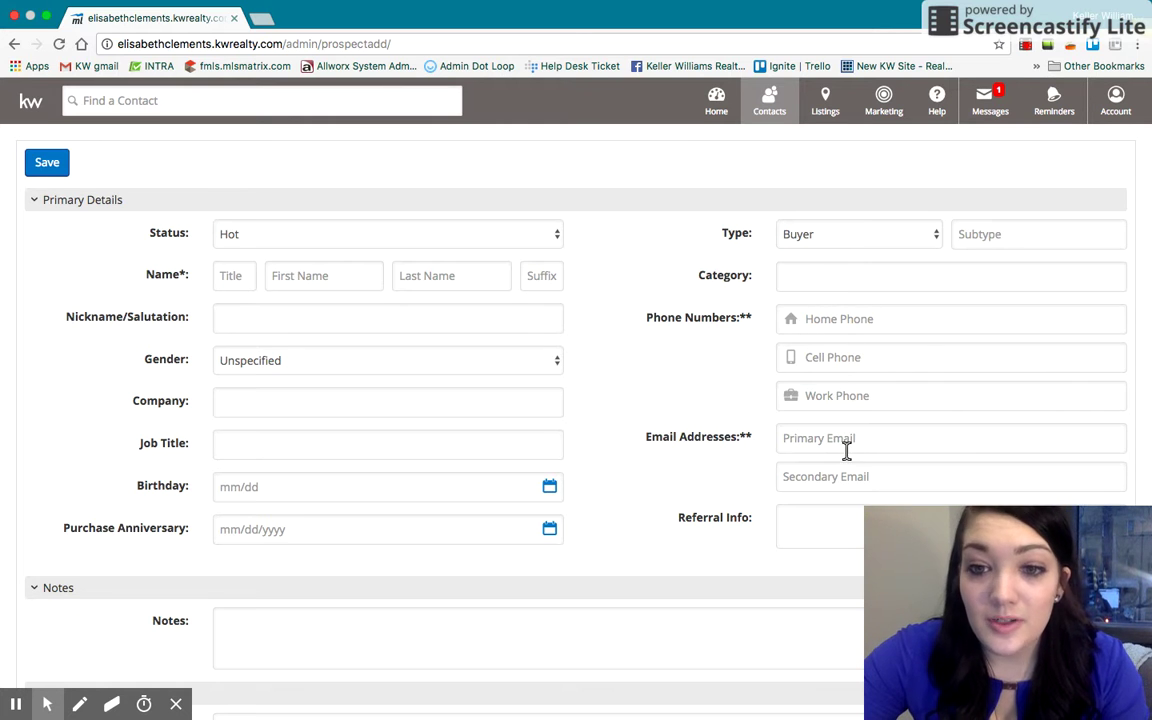
Examine the remaining sections of the new contact form, from Primary Details through Notes, Address and Secondary Details to Groups
{"action": "scroll", "coordinate": [830, 490], "scroll_direction": "down", "scroll_amount": 1}
{"action": "scroll", "coordinate": [829, 495], "scroll_direction": "down", "scroll_amount": 1}
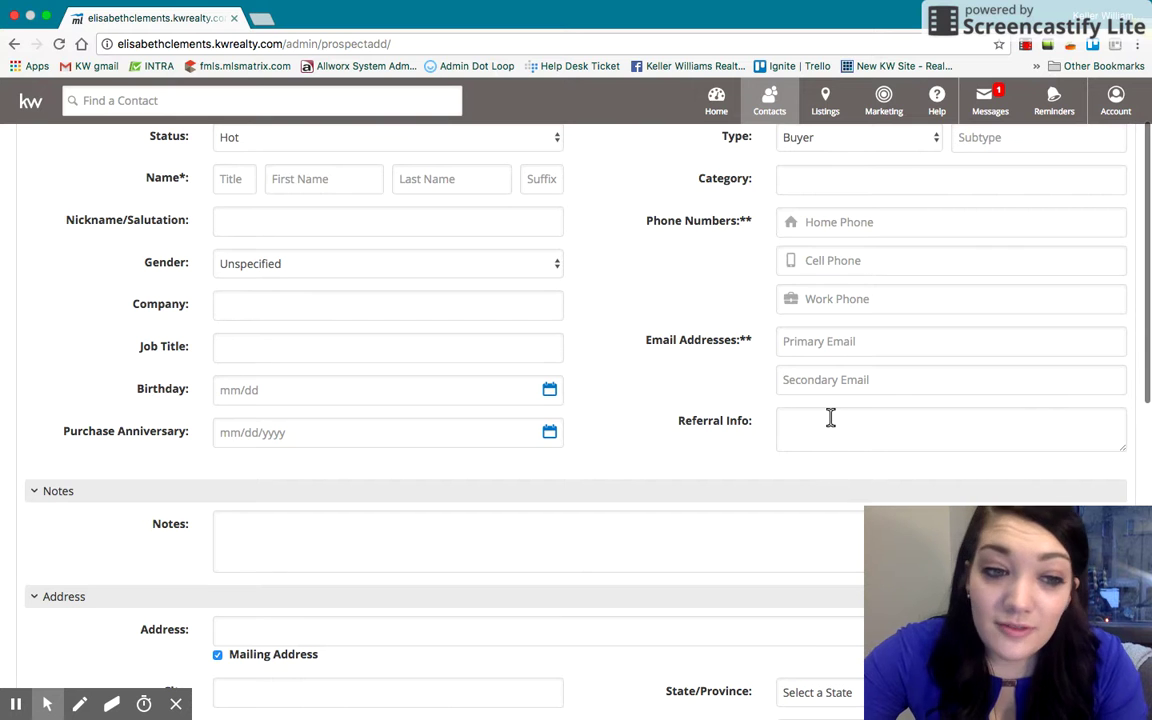
{"action": "scroll", "coordinate": [600, 474], "scroll_direction": "down", "scroll_amount": 1}
{"action": "scroll", "coordinate": [600, 474], "scroll_direction": "down", "scroll_amount": 3}
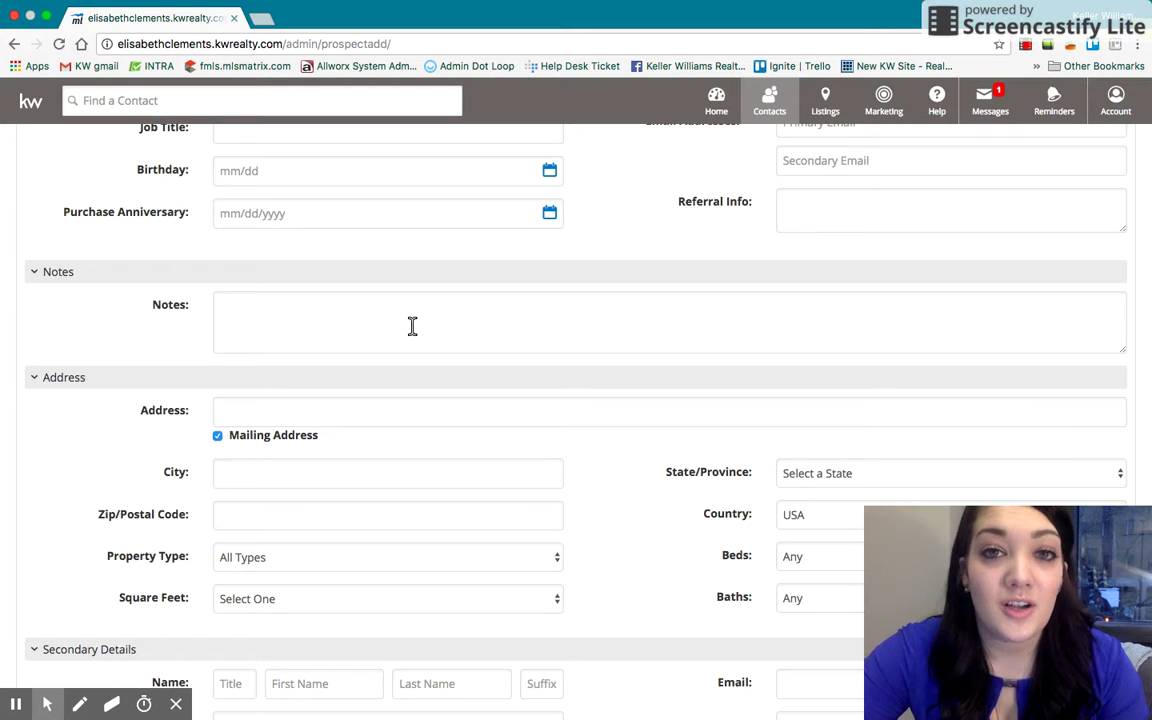
{"action": "scroll", "coordinate": [465, 380], "scroll_direction": "down", "scroll_amount": 4}
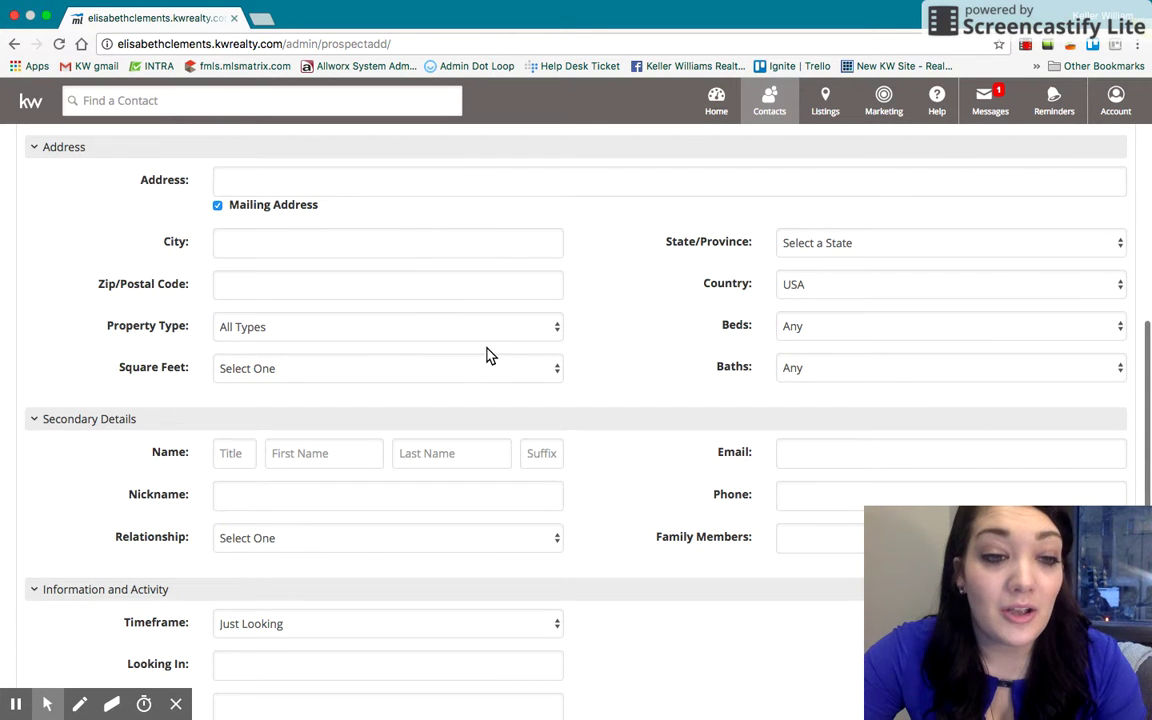
{"action": "scroll", "coordinate": [490, 355], "scroll_direction": "down", "scroll_amount": 3}
{"action": "scroll", "coordinate": [507, 356], "scroll_direction": "down", "scroll_amount": 1}
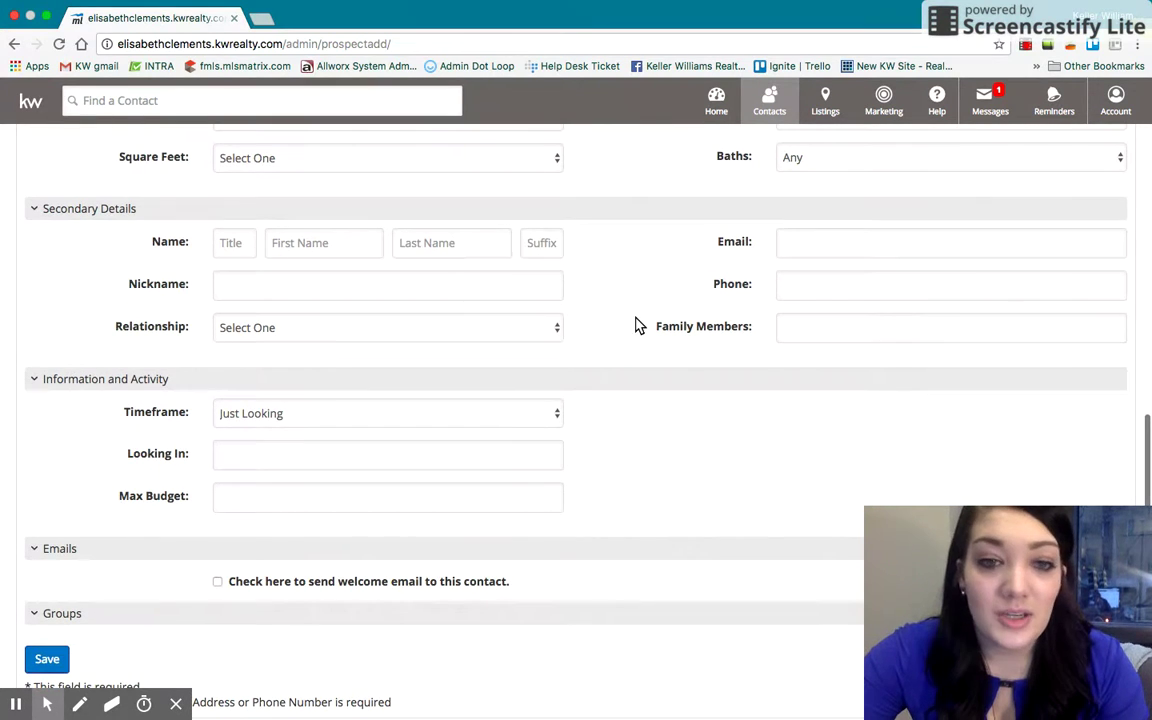
{"action": "scroll", "coordinate": [491, 576], "scroll_direction": "down", "scroll_amount": 2}
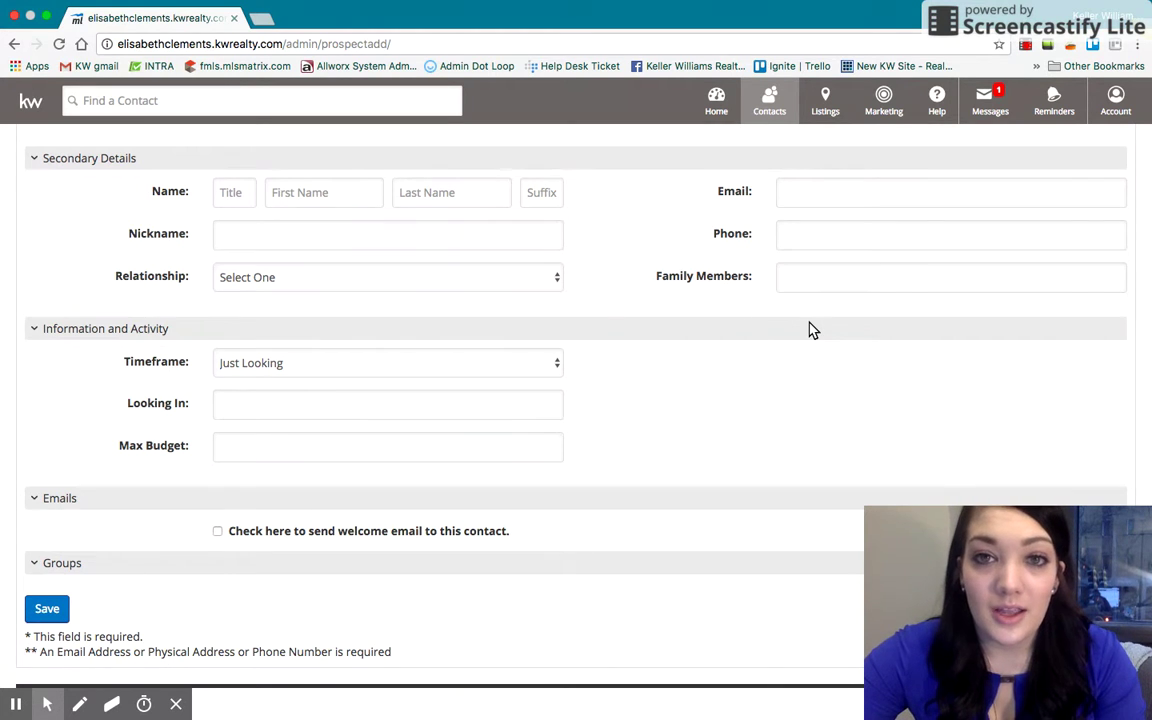
{"action": "scroll", "coordinate": [812, 330], "scroll_direction": "up", "scroll_amount": 5}
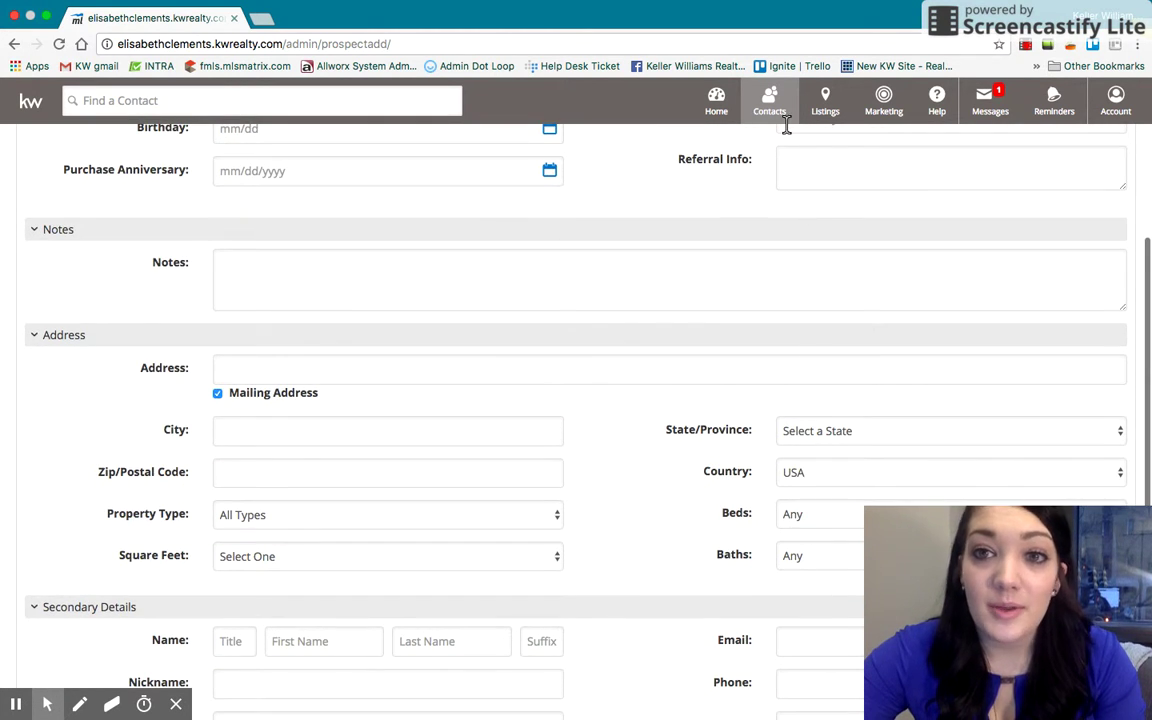
Open the contact import page and choose Basic Contact List as the file type
{"action": "left_click", "coordinate": [777, 115]}
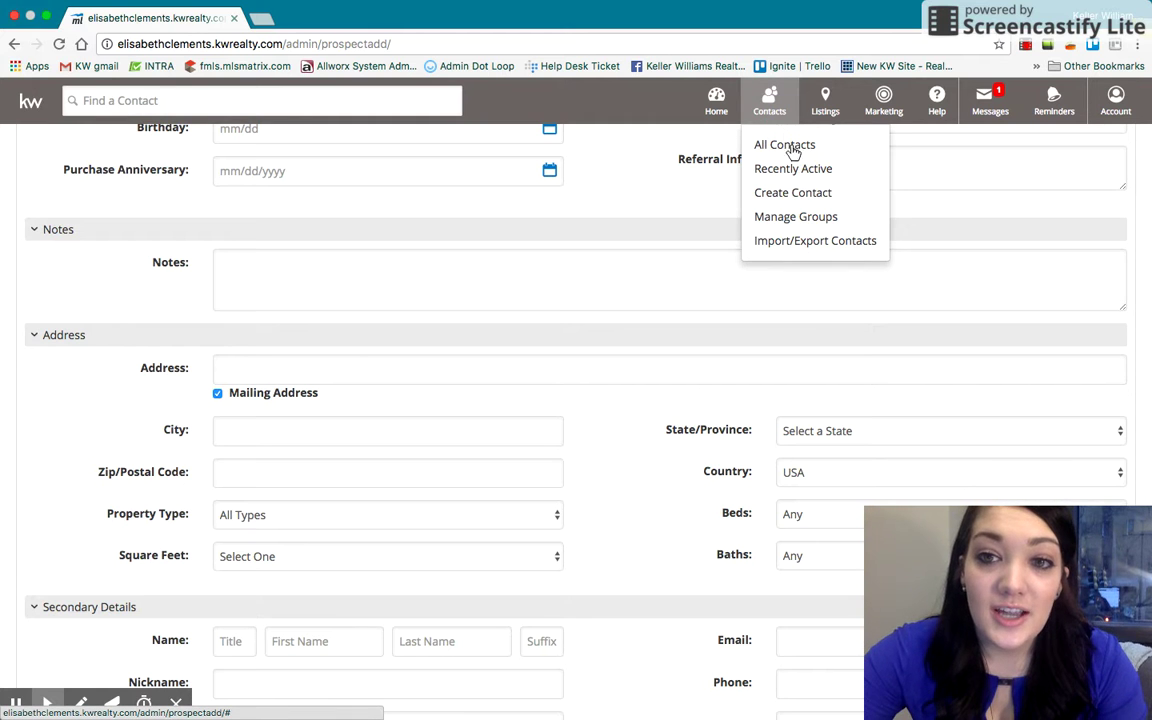
{"action": "left_click", "coordinate": [806, 245]}
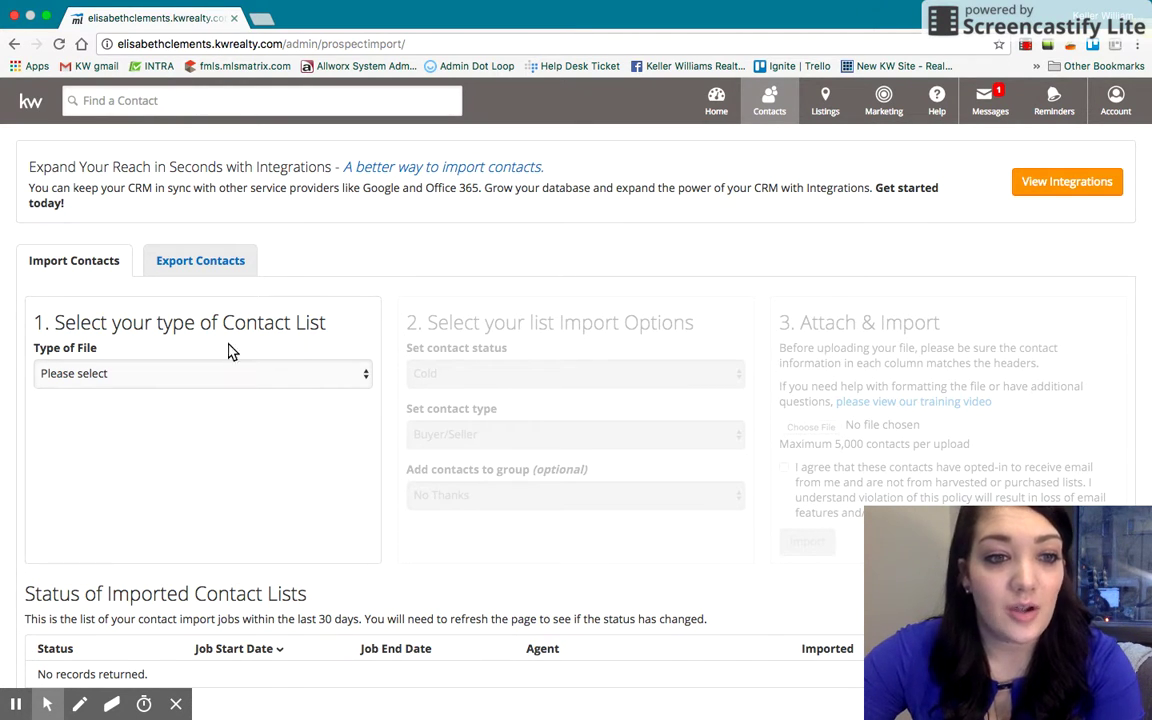
{"action": "left_click", "coordinate": [280, 380]}
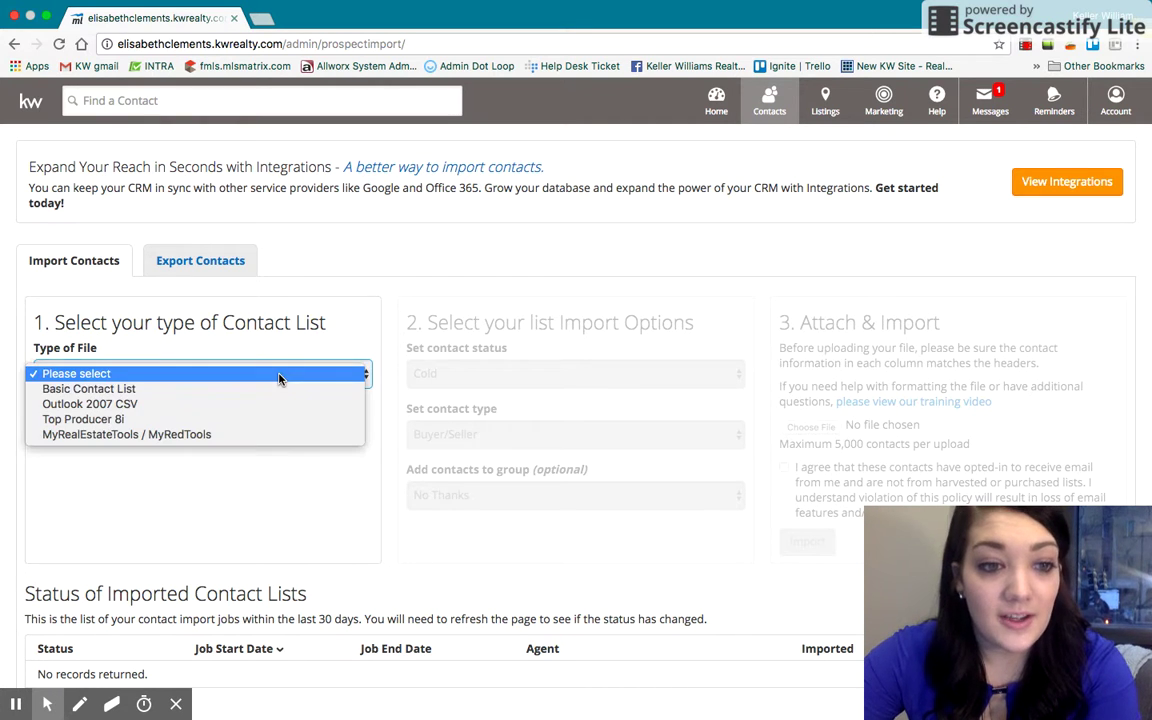
{"action": "left_click", "coordinate": [272, 391]}
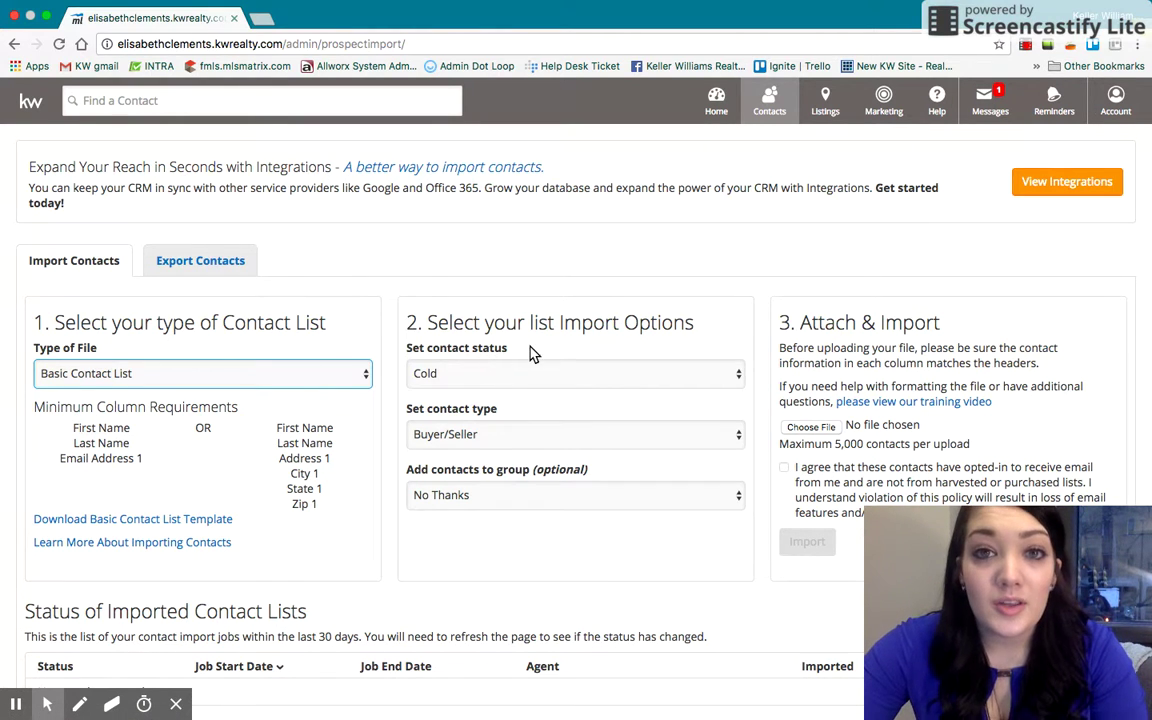
Set the import options to status Cold, type Other and no group, and view the file selection without attaching a file
{"action": "left_click", "coordinate": [575, 380]}
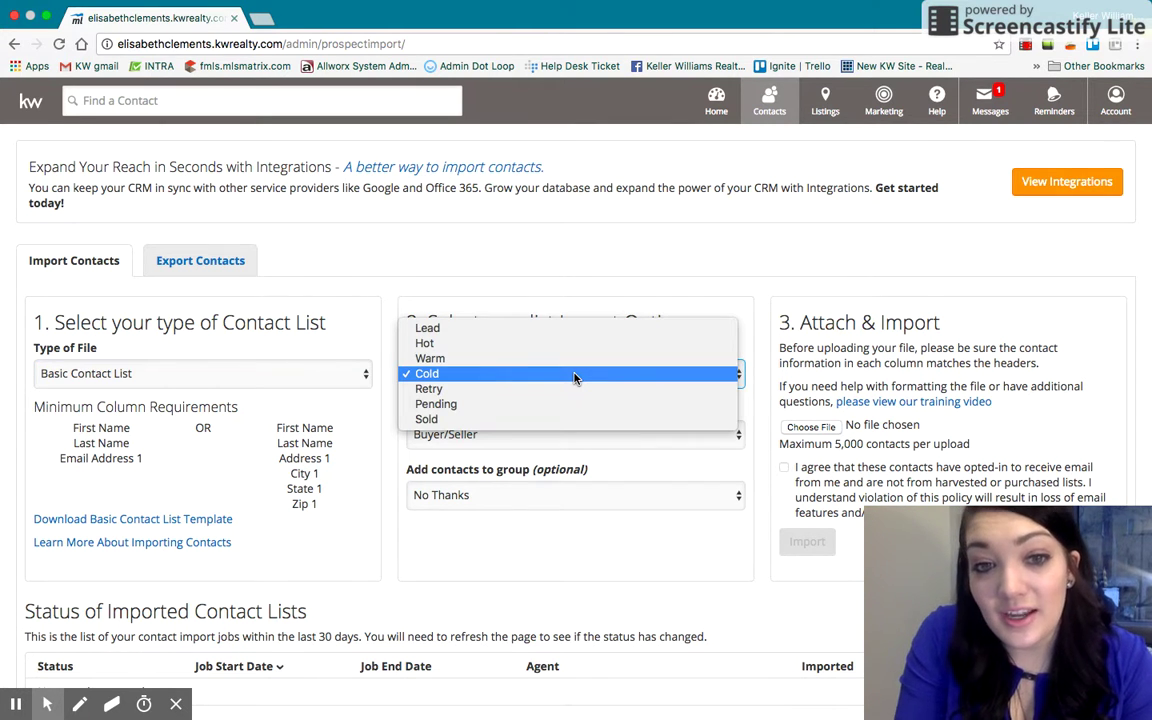
{"action": "left_click", "coordinate": [575, 375]}
{"action": "left_click", "coordinate": [590, 438]}
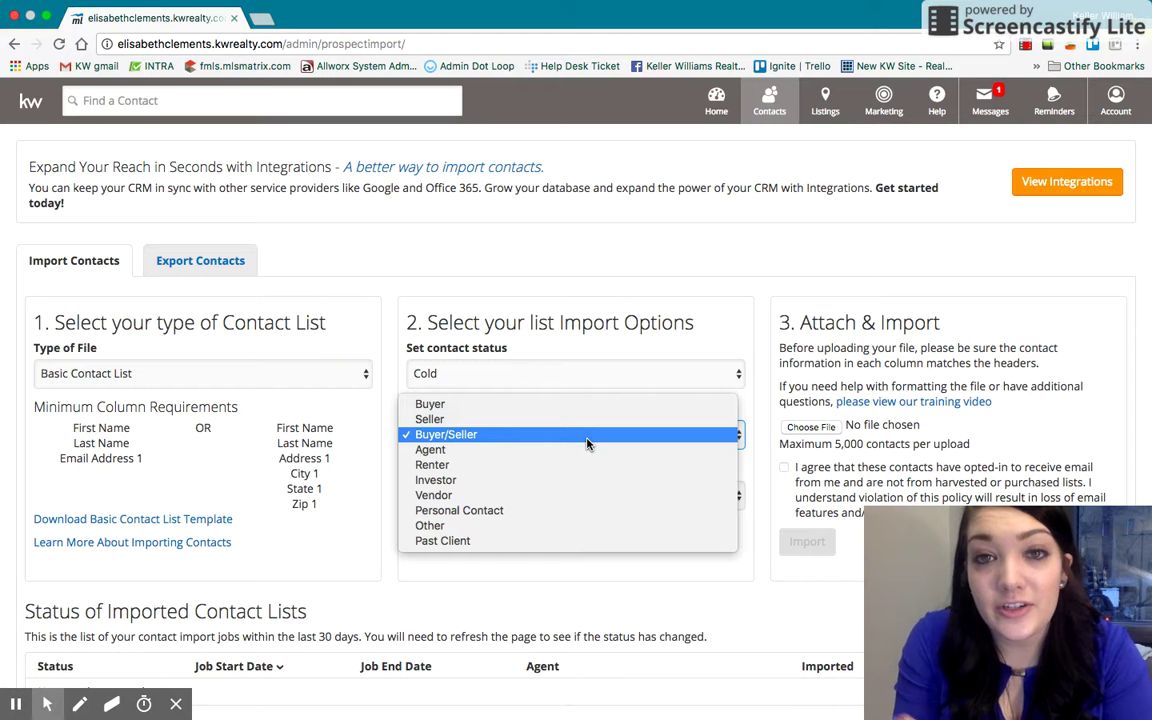
{"action": "left_click", "coordinate": [511, 527]}
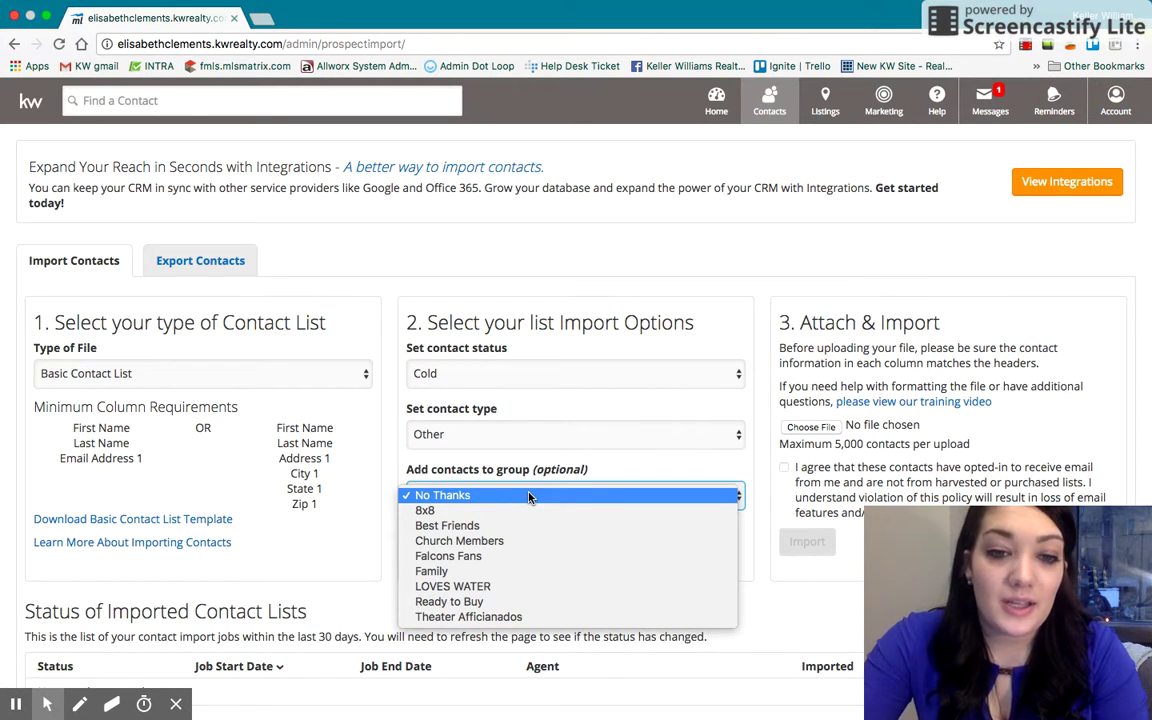
{"action": "left_click", "coordinate": [586, 472]}
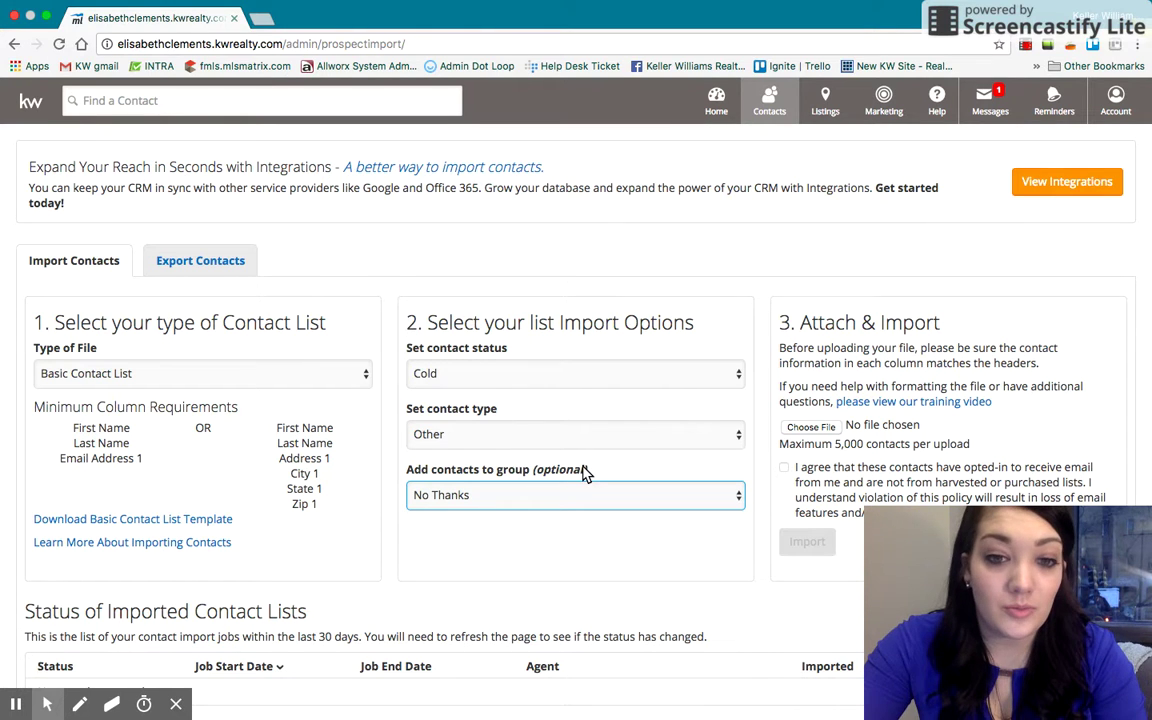
{"action": "left_click", "coordinate": [811, 427]}
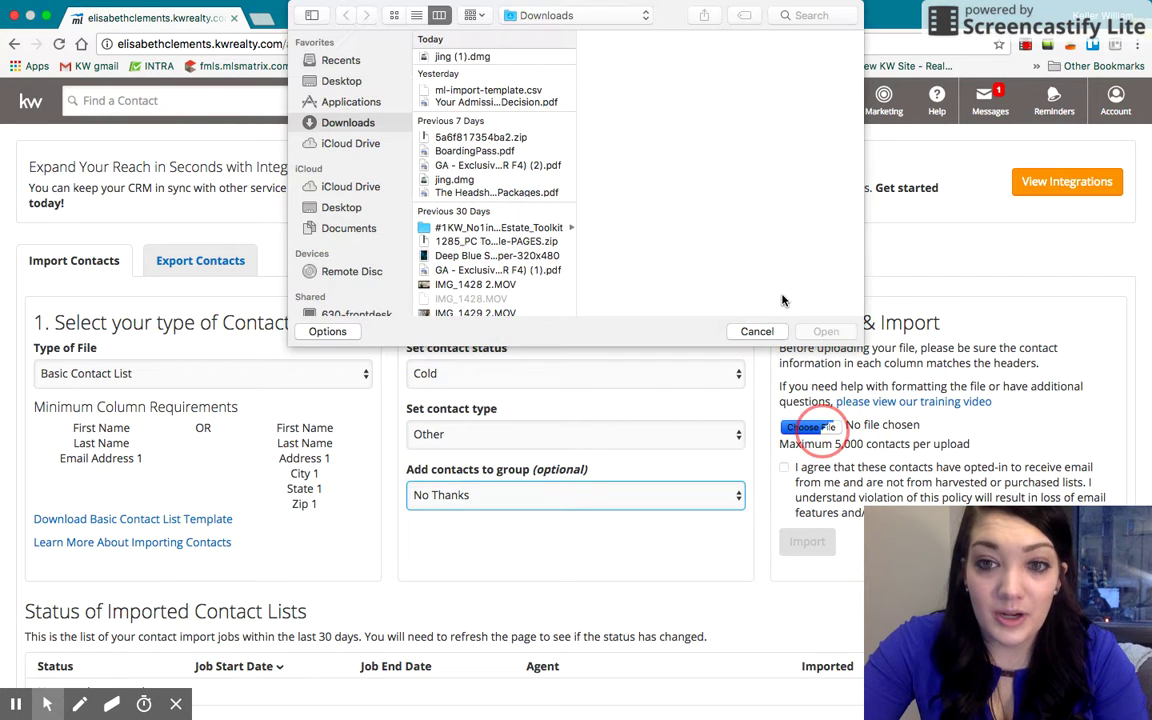
{"action": "left_click", "coordinate": [757, 332]}
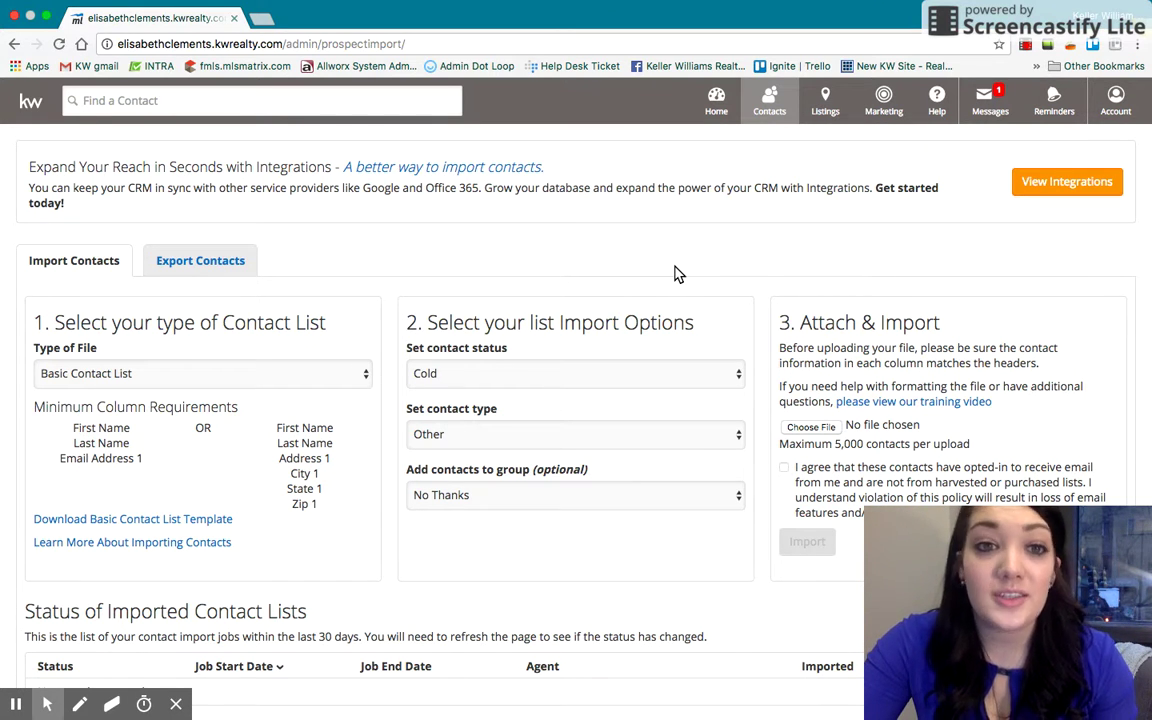
Open the group management page and view the rename dialog for the 8x8 group, closing it without saving
{"action": "left_click", "coordinate": [770, 105]}
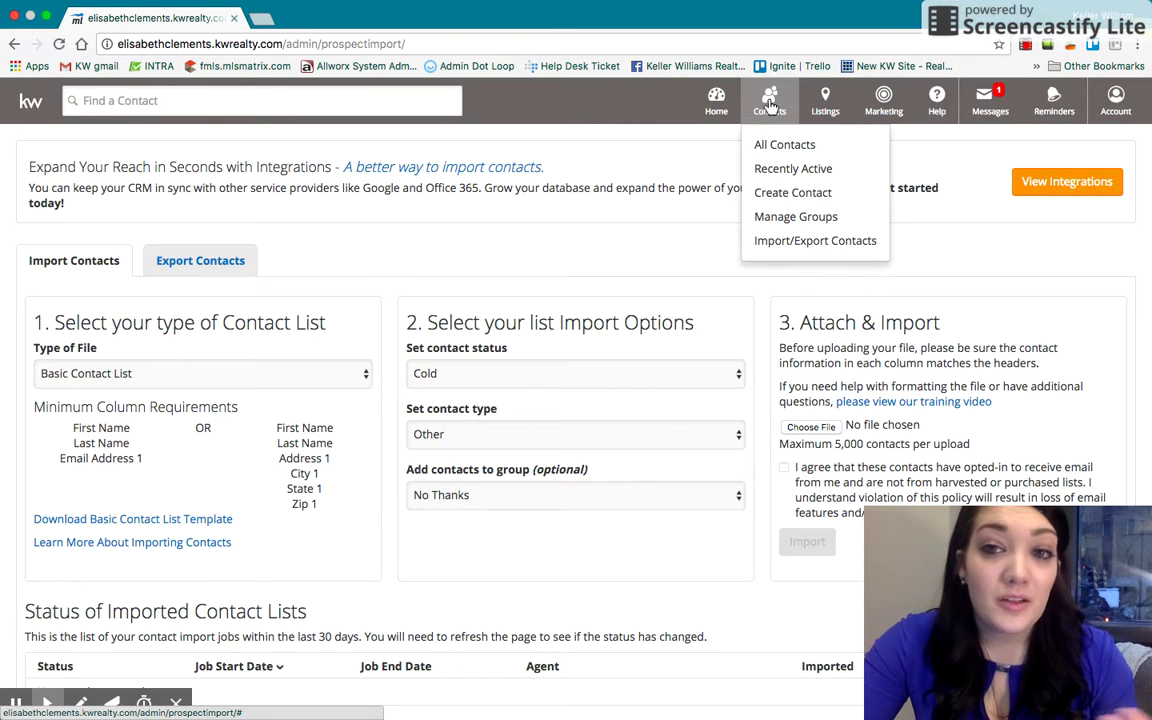
{"action": "left_click", "coordinate": [801, 222]}
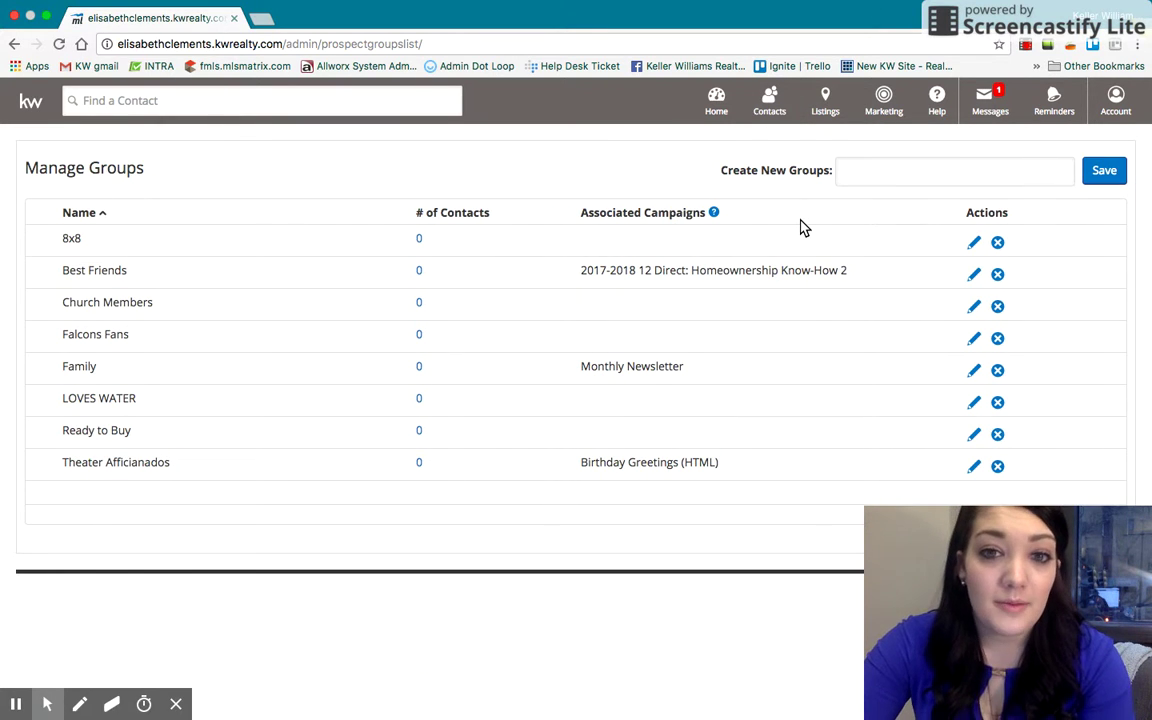
{"action": "left_click", "coordinate": [911, 170]}
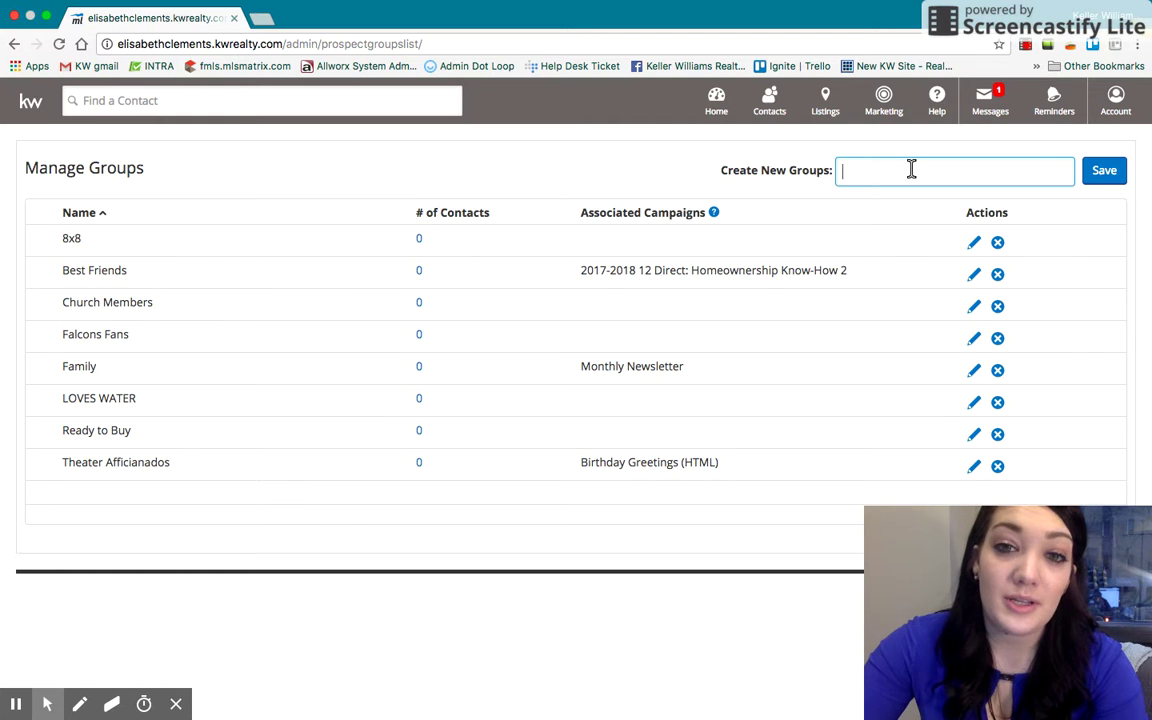
{"action": "left_click", "coordinate": [974, 243]}
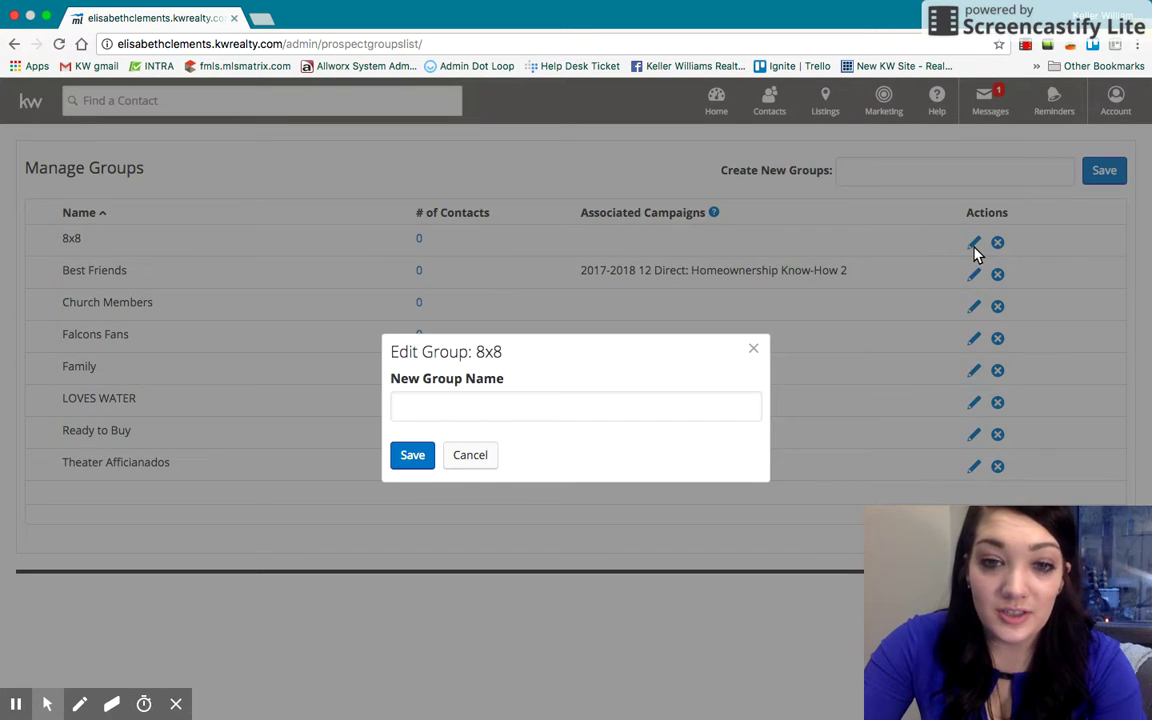
{"action": "left_click", "coordinate": [753, 348]}
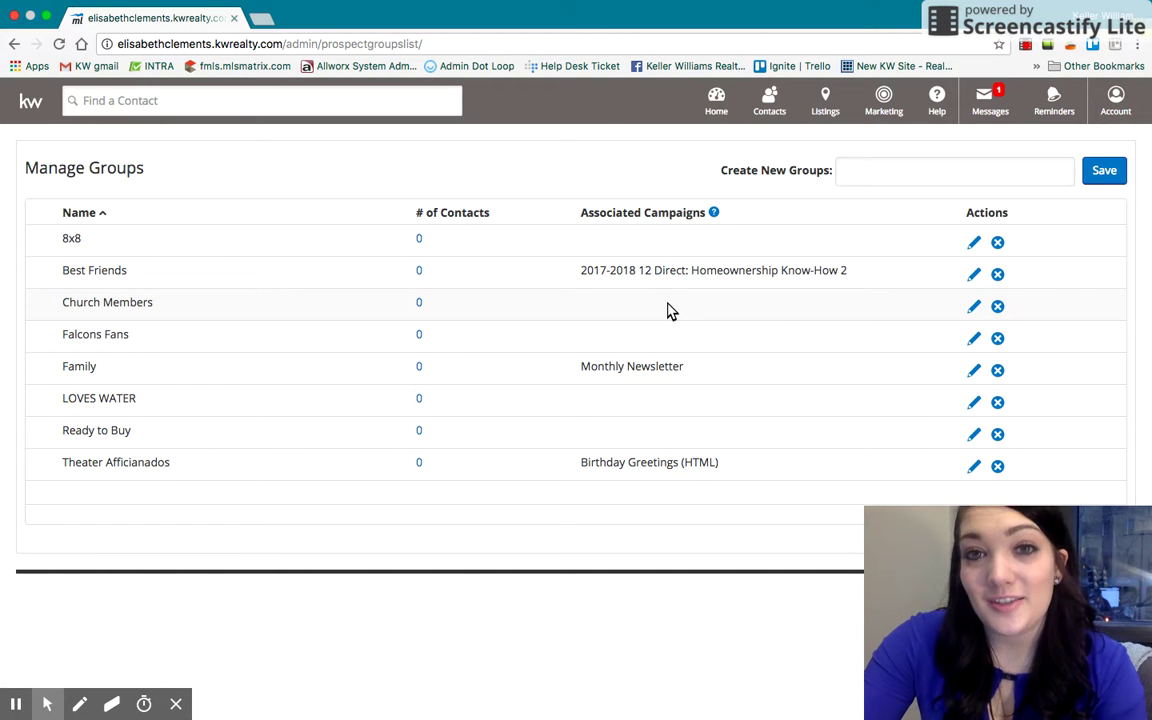
Return to the list of all contacts and go to the home page
{"action": "left_click", "coordinate": [780, 100]}
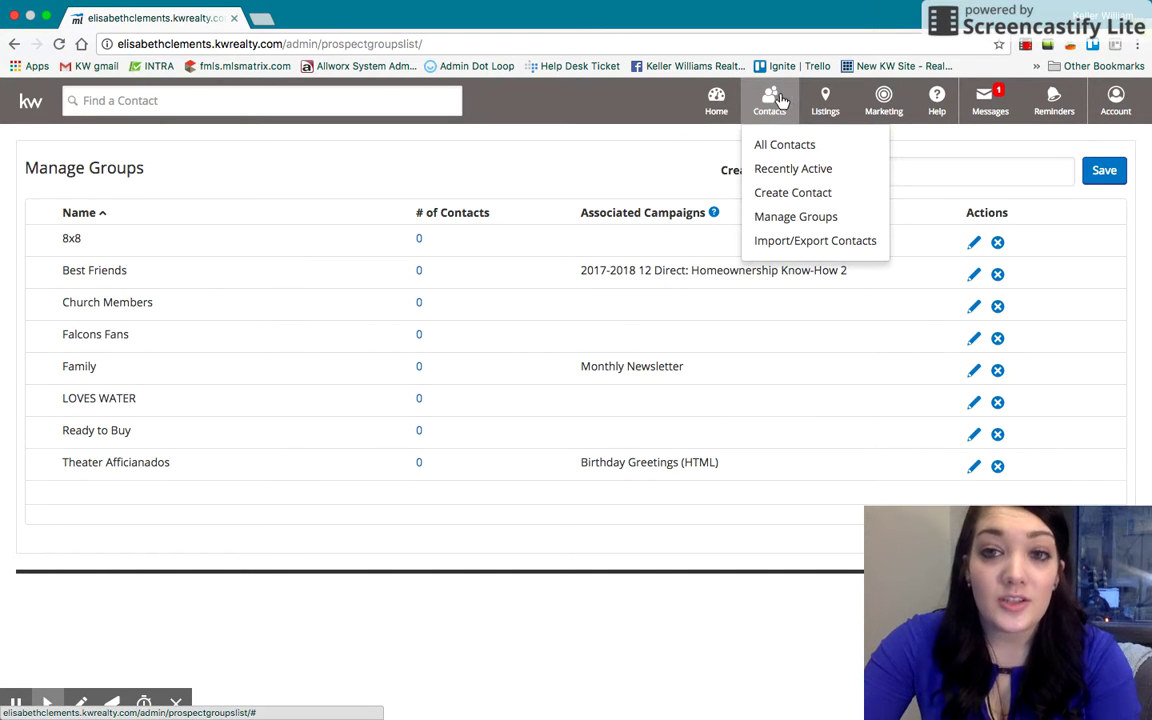
{"action": "left_click", "coordinate": [776, 144]}
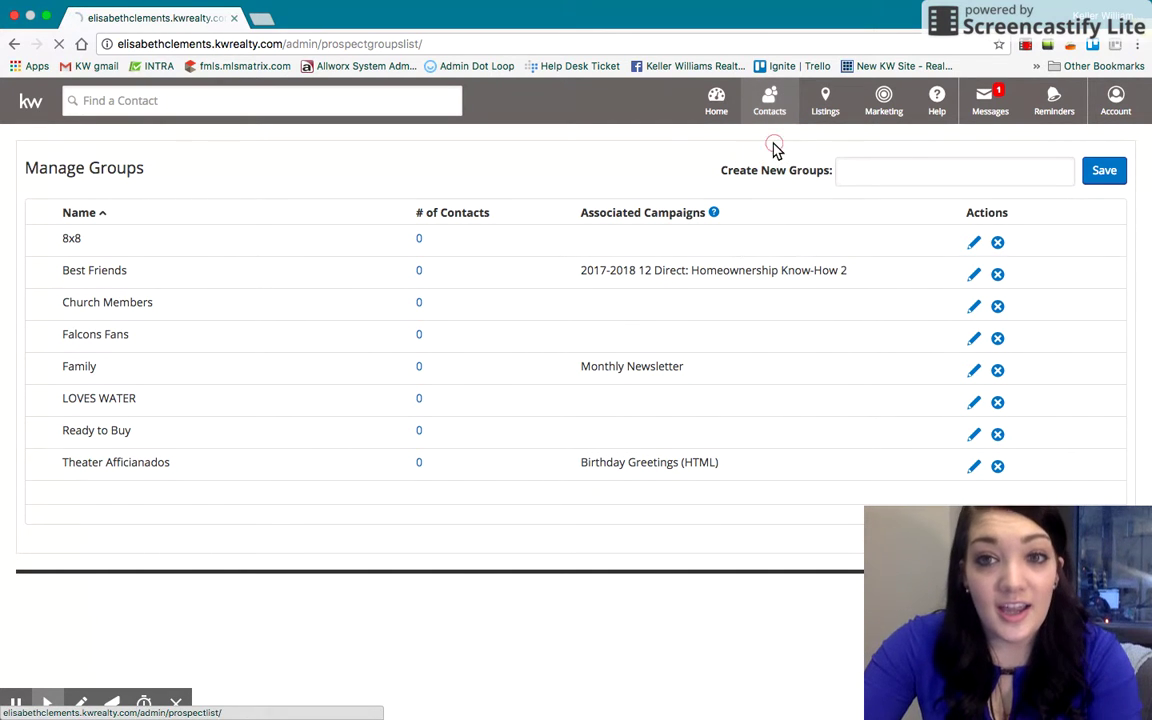
{"action": "left_click", "coordinate": [718, 104]}
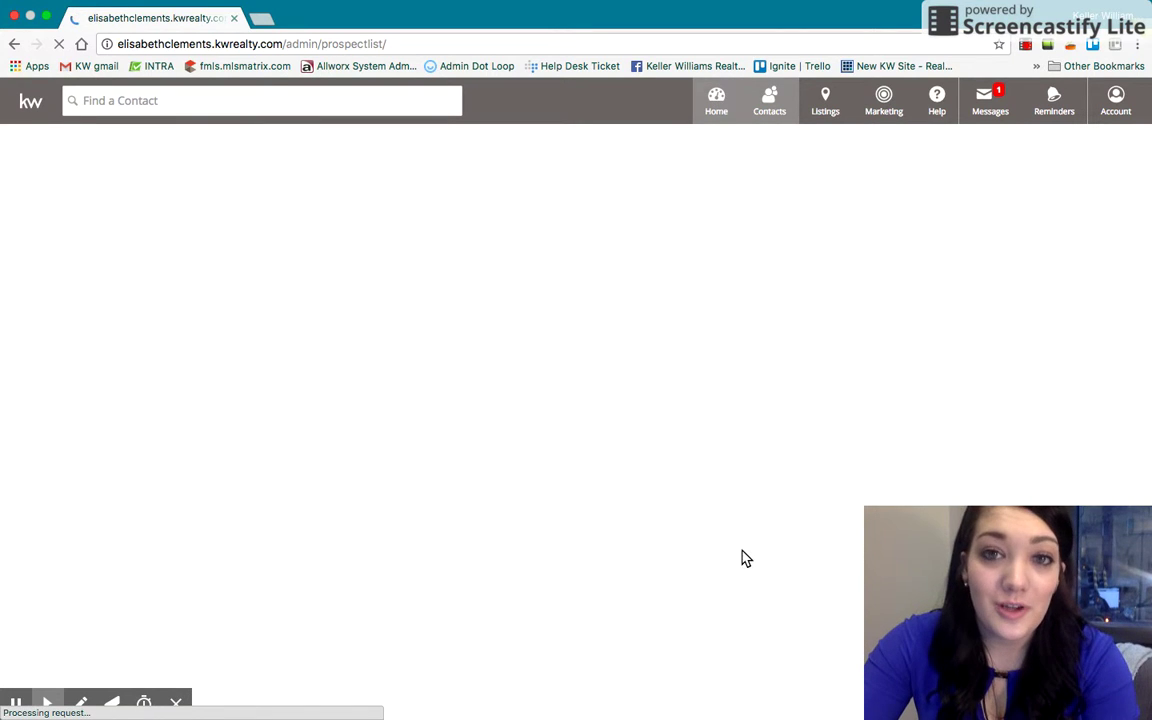